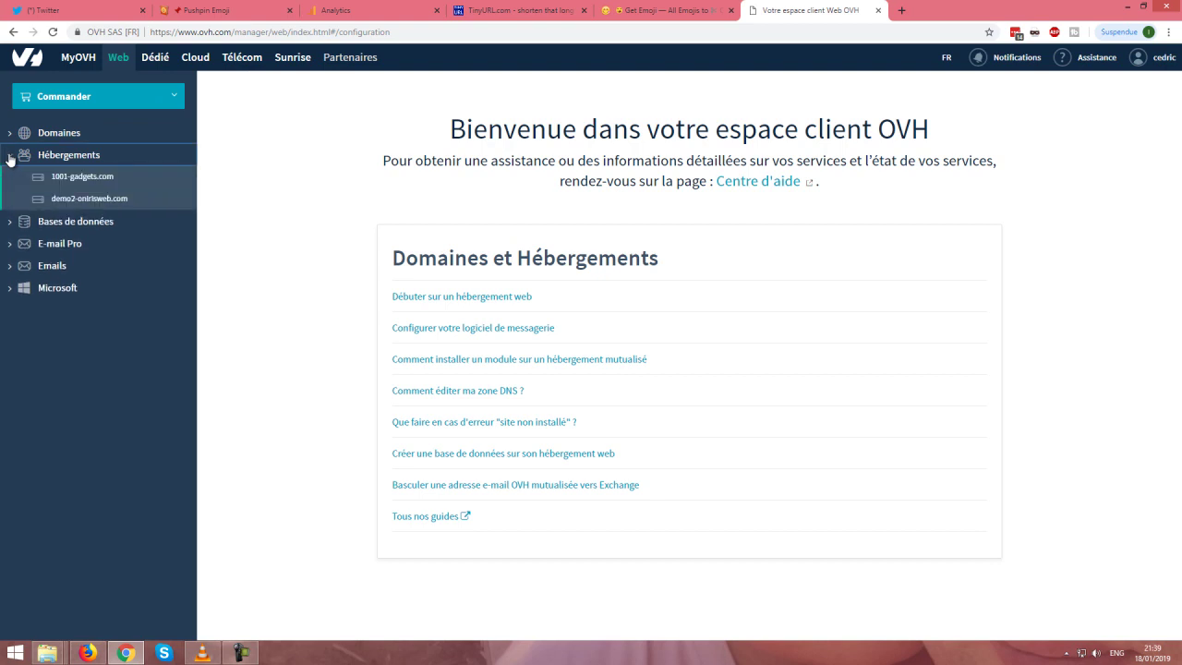
Step: Order a free Let's Encrypt SSL certificate for the 1001-gadgets.com hosting
left_click(82, 176)
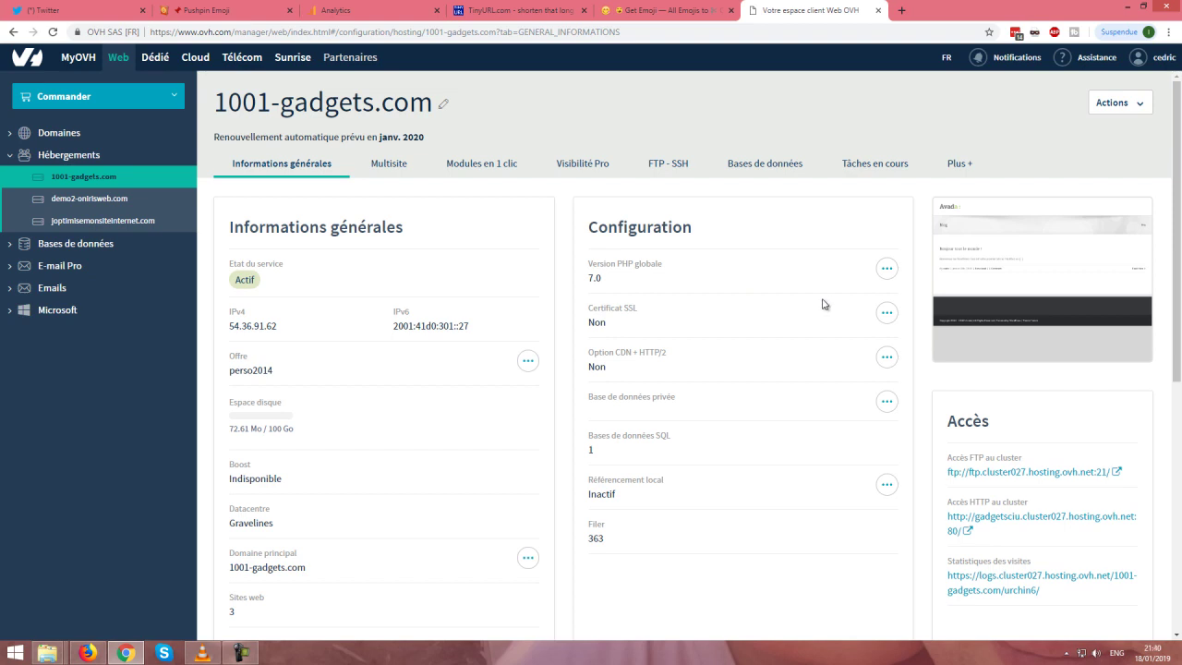
left_click(885, 315)
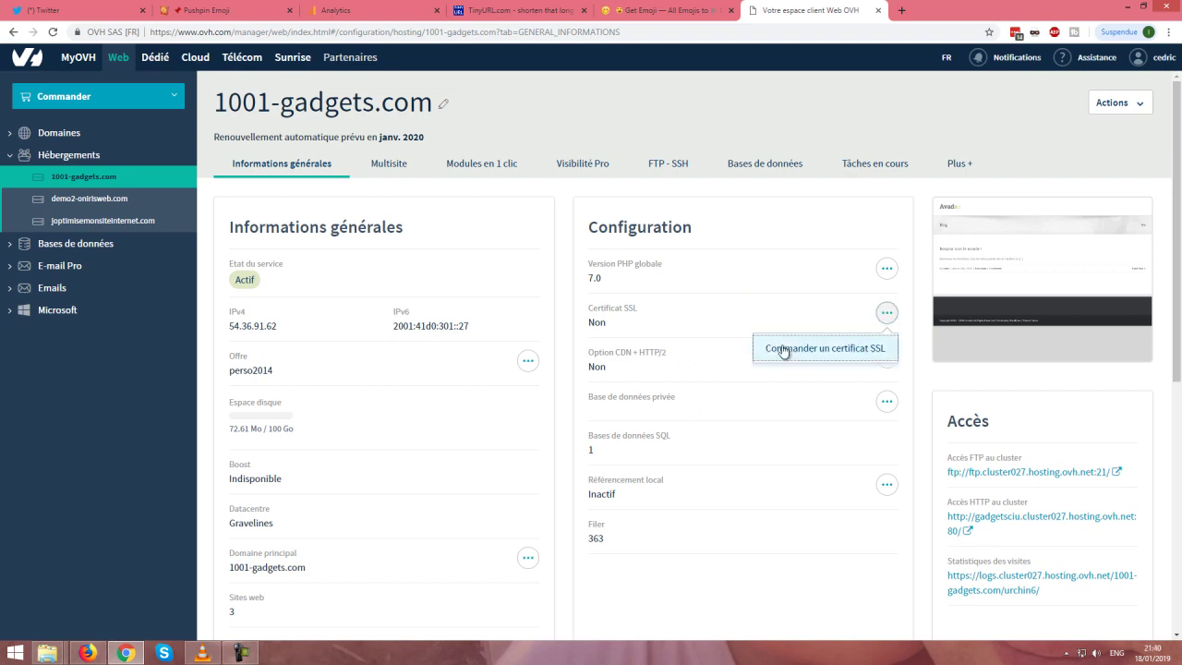
left_click(784, 350)
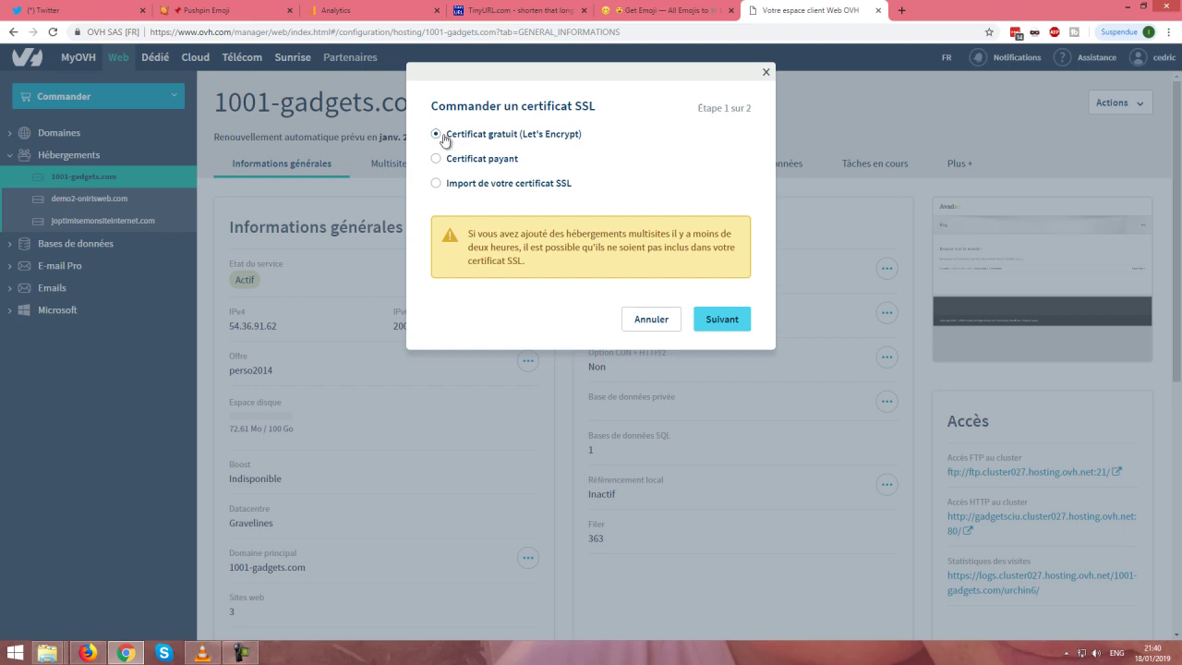
left_click(722, 320)
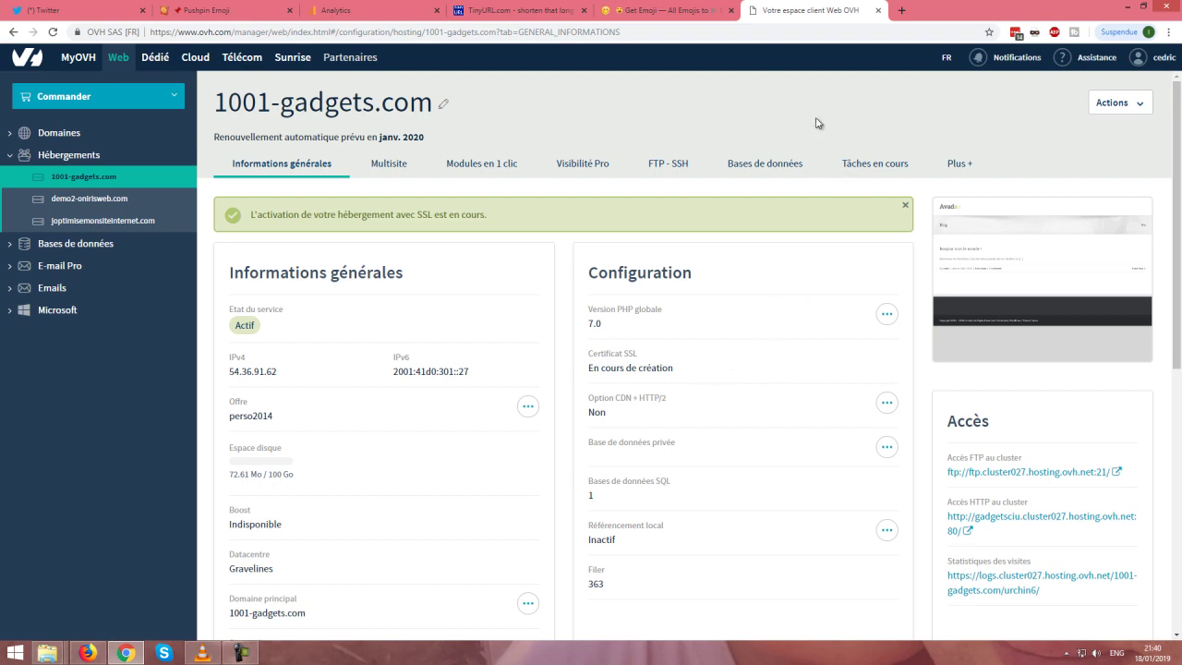
Step: Open the 1001-gadgets.com WordPress admin in a new browser tab and go to the page for adding plugins
left_click(901, 10)
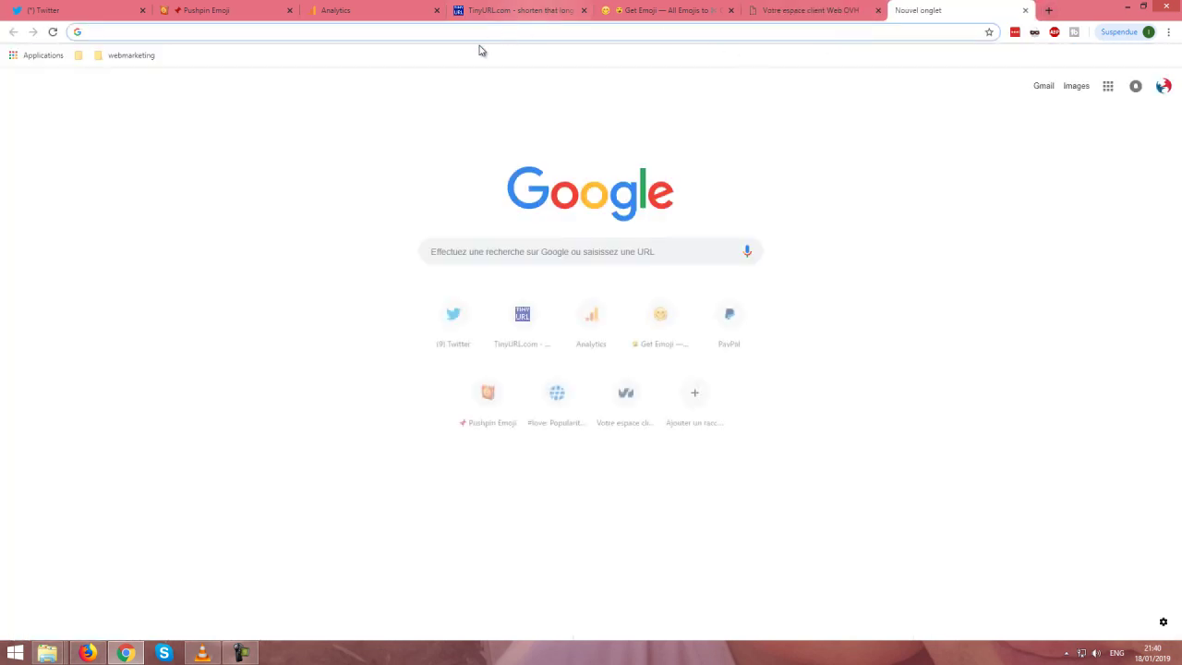
type("100")
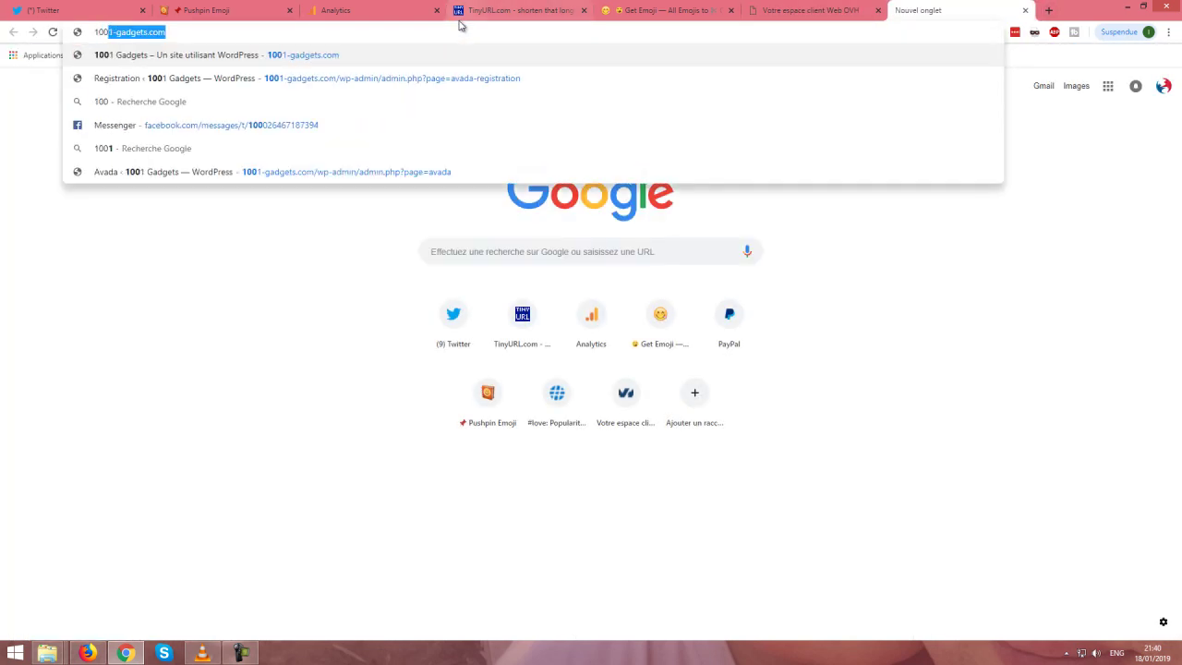
left_click(381, 78)
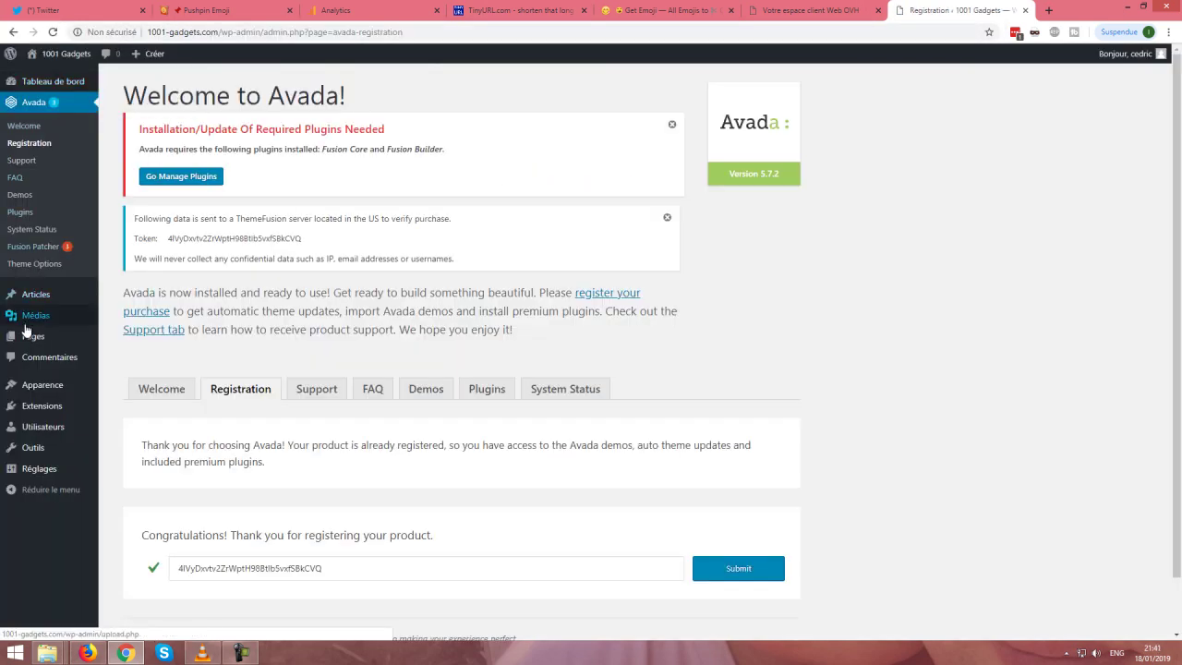
mouse_move(20, 323)
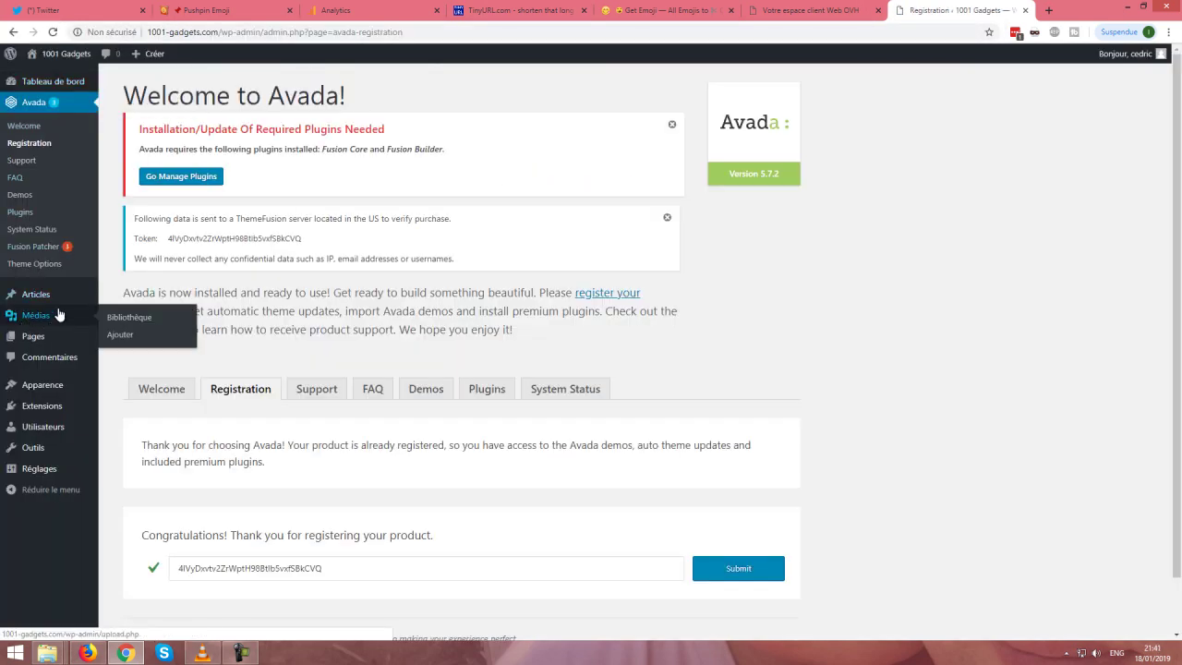
mouse_move(42, 405)
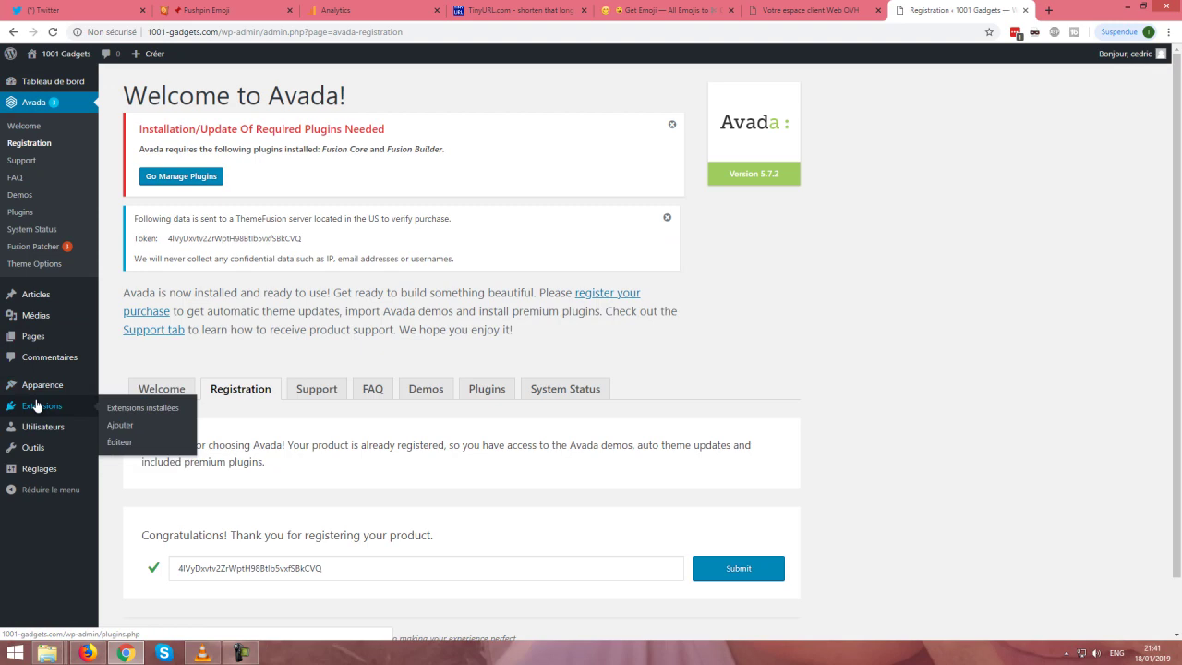
left_click(119, 426)
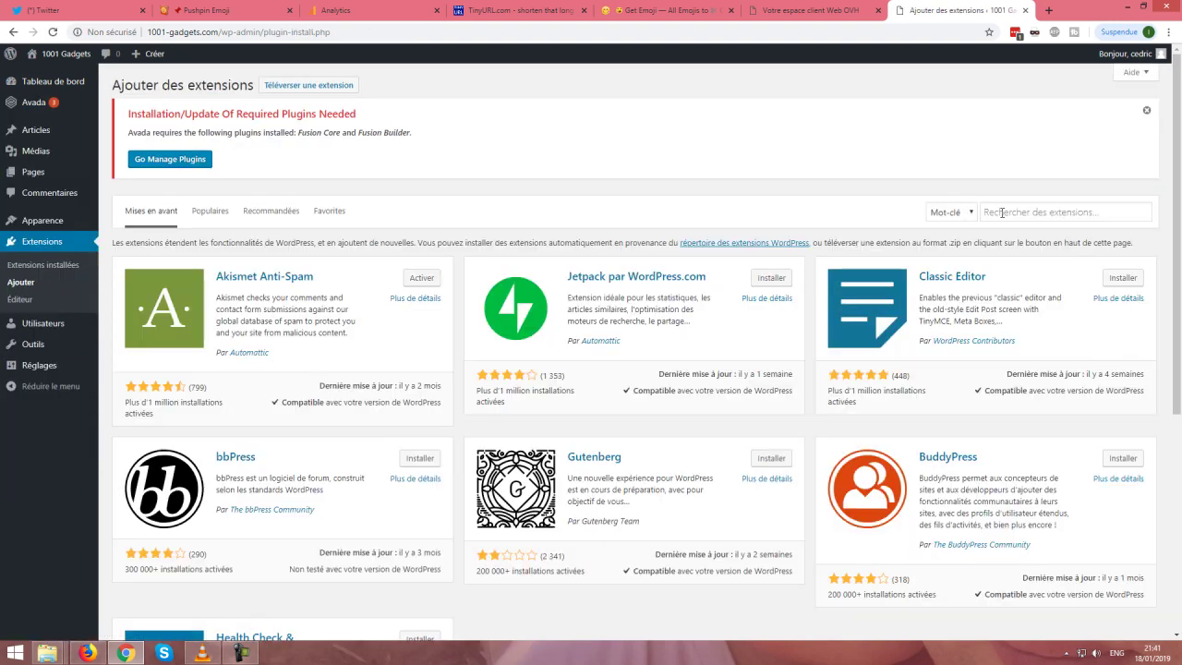
Step: Search the plugins for "Easy HTTPS (SSL) Redirection" and install the Easy HTTPS Redirection plugin
right_click(1001, 212)
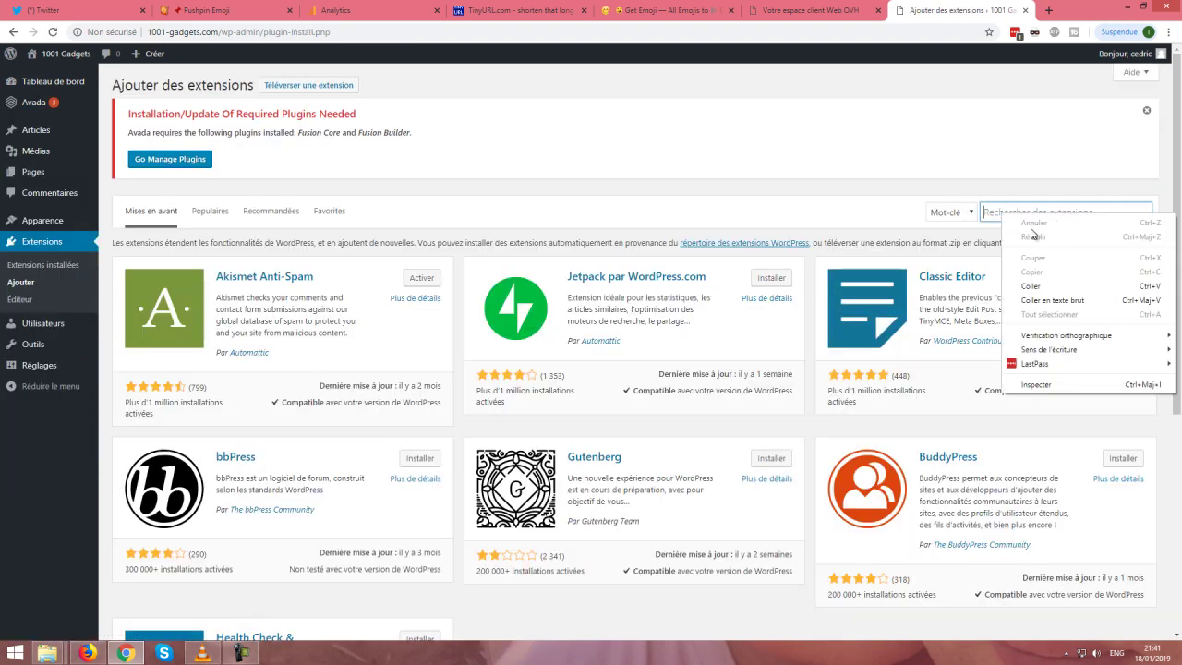
left_click(1000, 207)
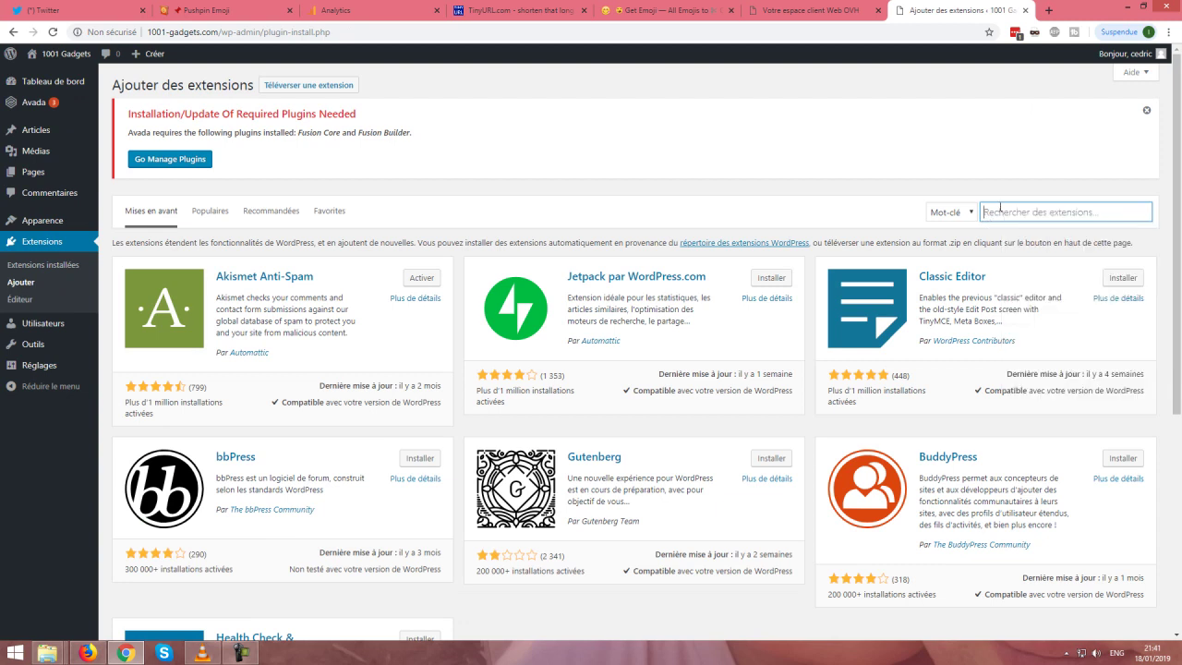
type("Easy HTTPS (SSL) Redirection")
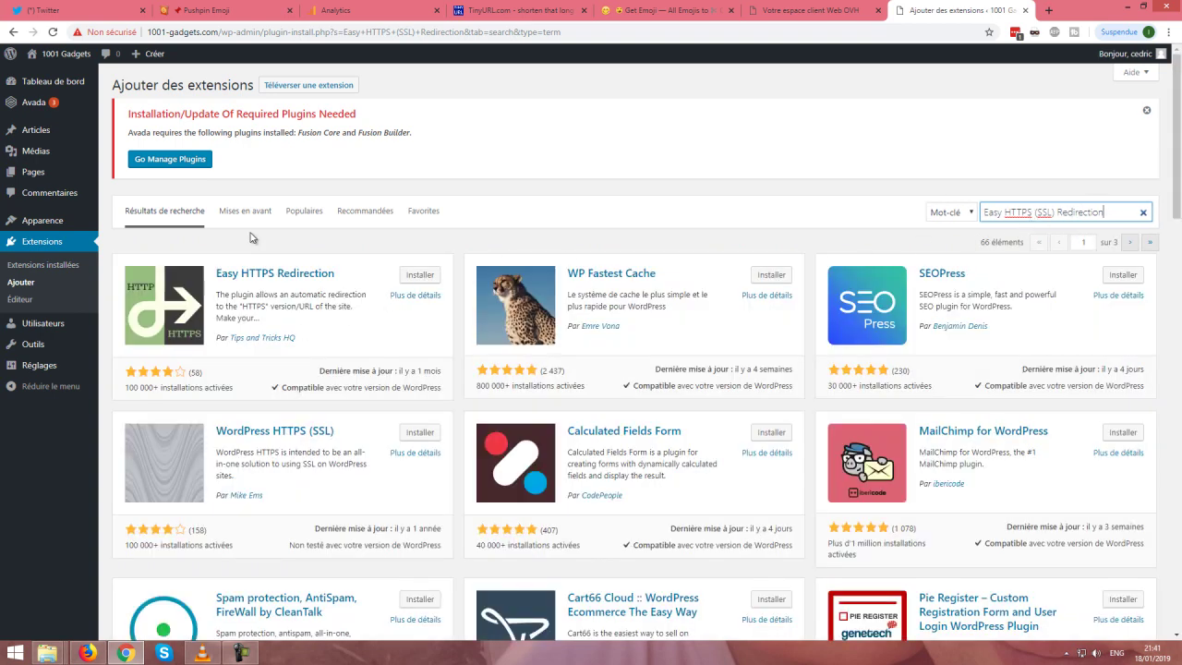
left_click(421, 276)
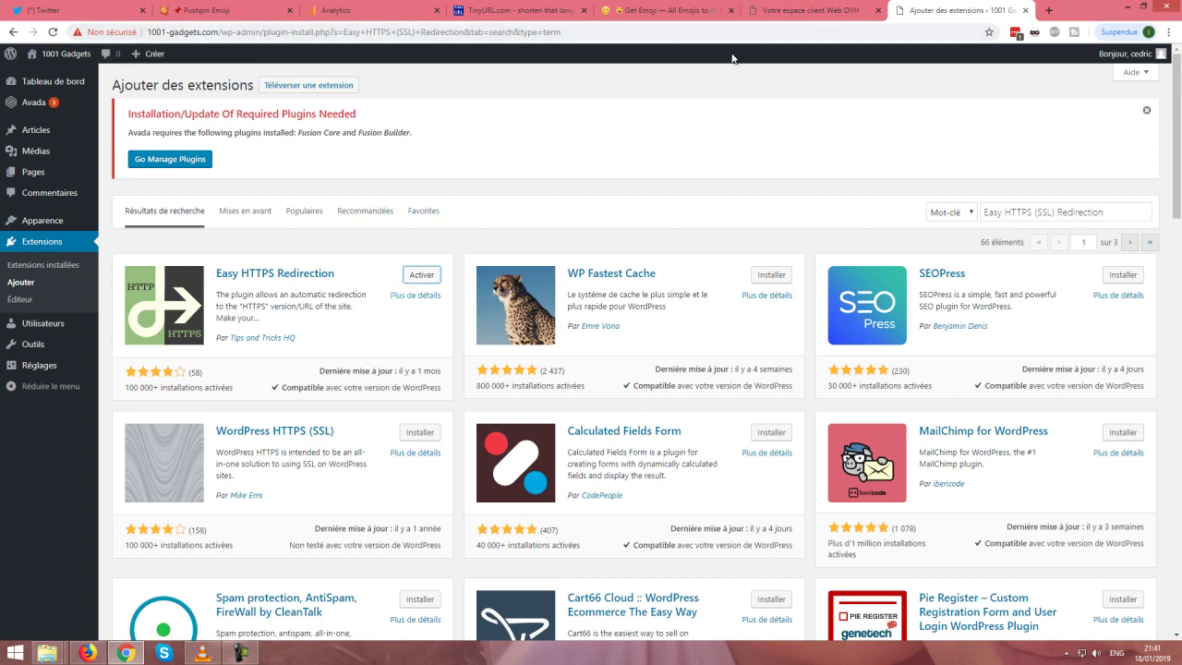
Step: Check the SSL certificate's status in the OVH hosting overview, then inspect the address of the WordPress plugin page
left_click(791, 11)
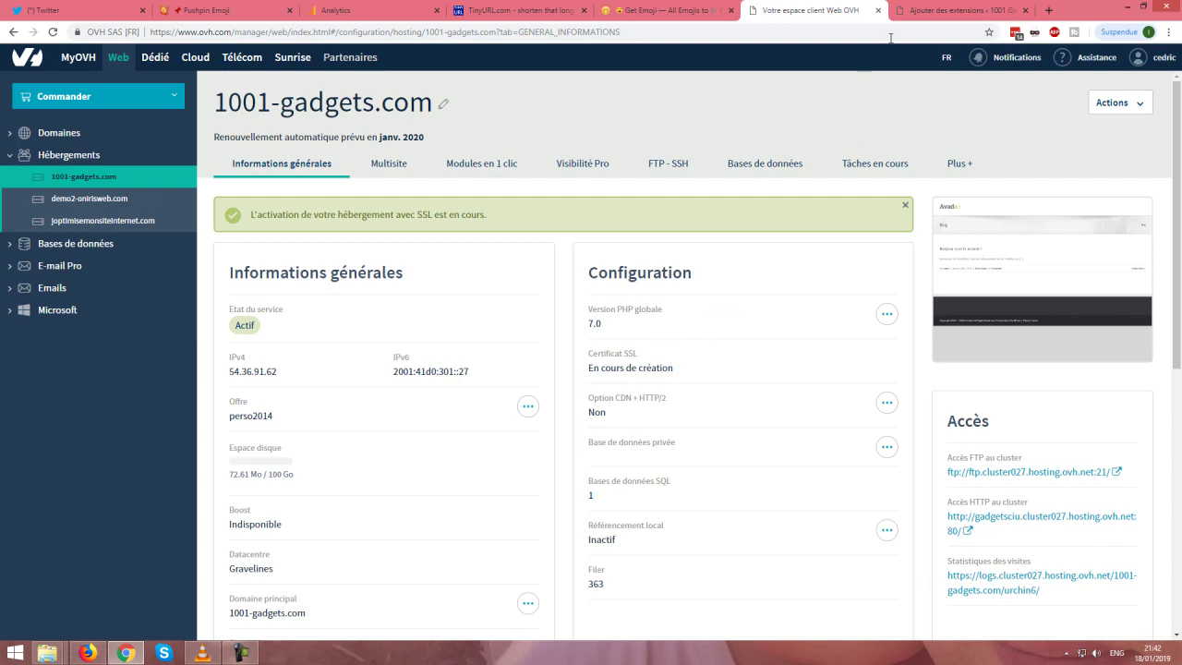
left_click(956, 10)
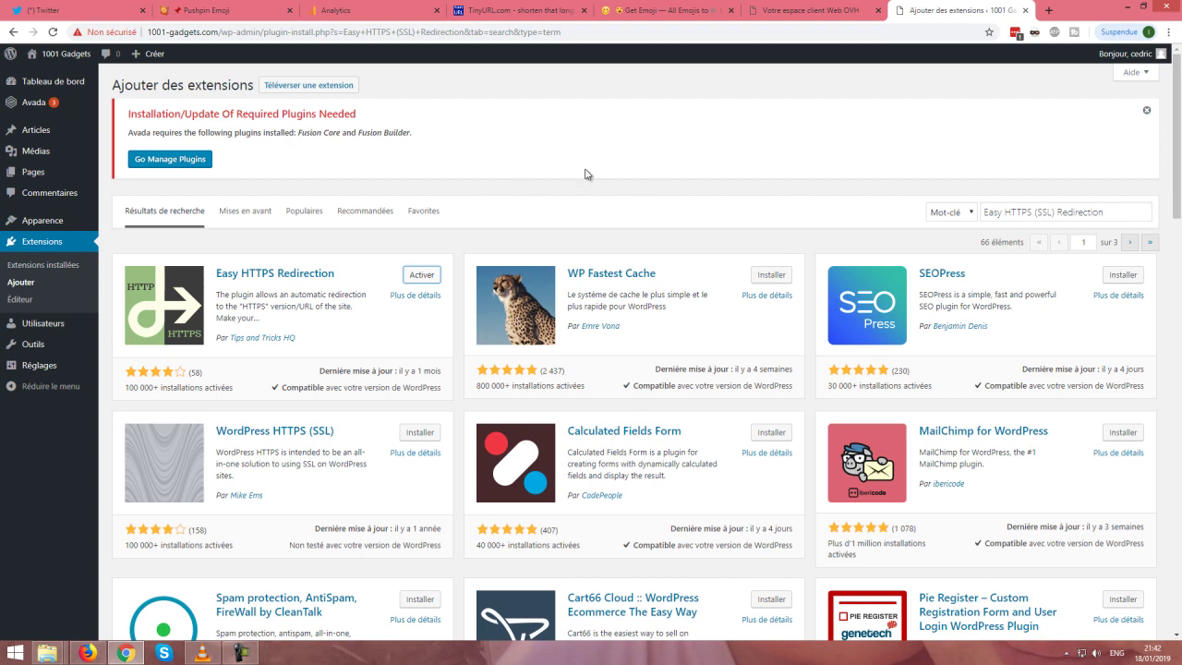
left_click(183, 36)
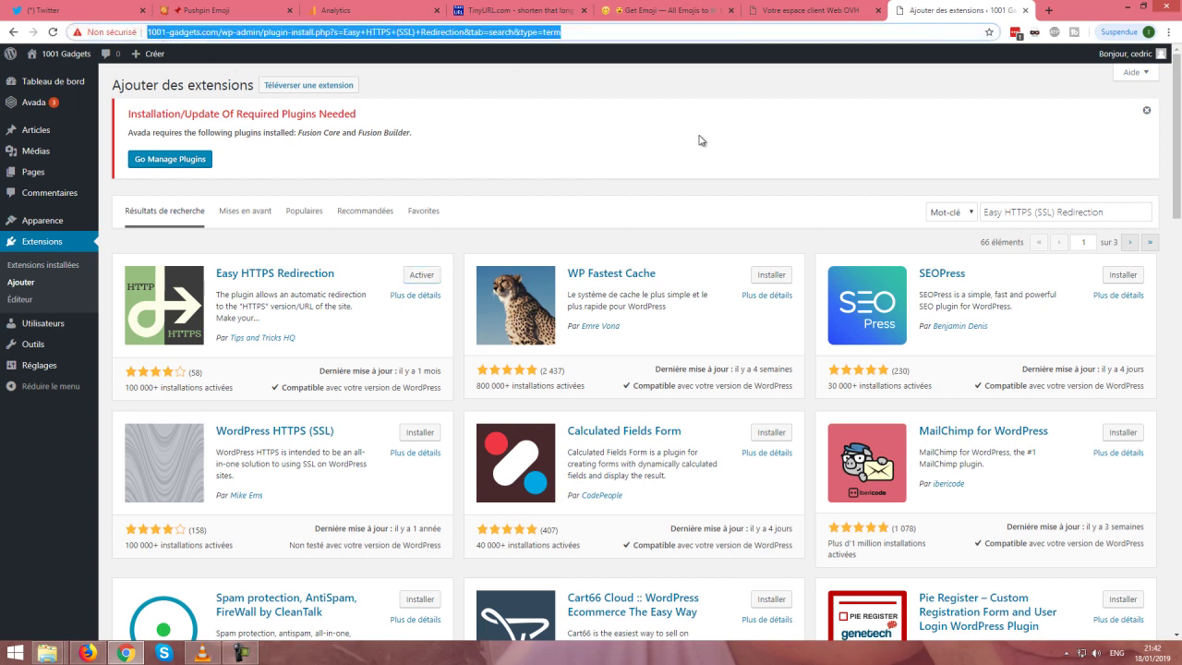
left_click(746, 163)
Step: Activate the Easy HTTPS Redirection plugin and open its settings
left_click(422, 274)
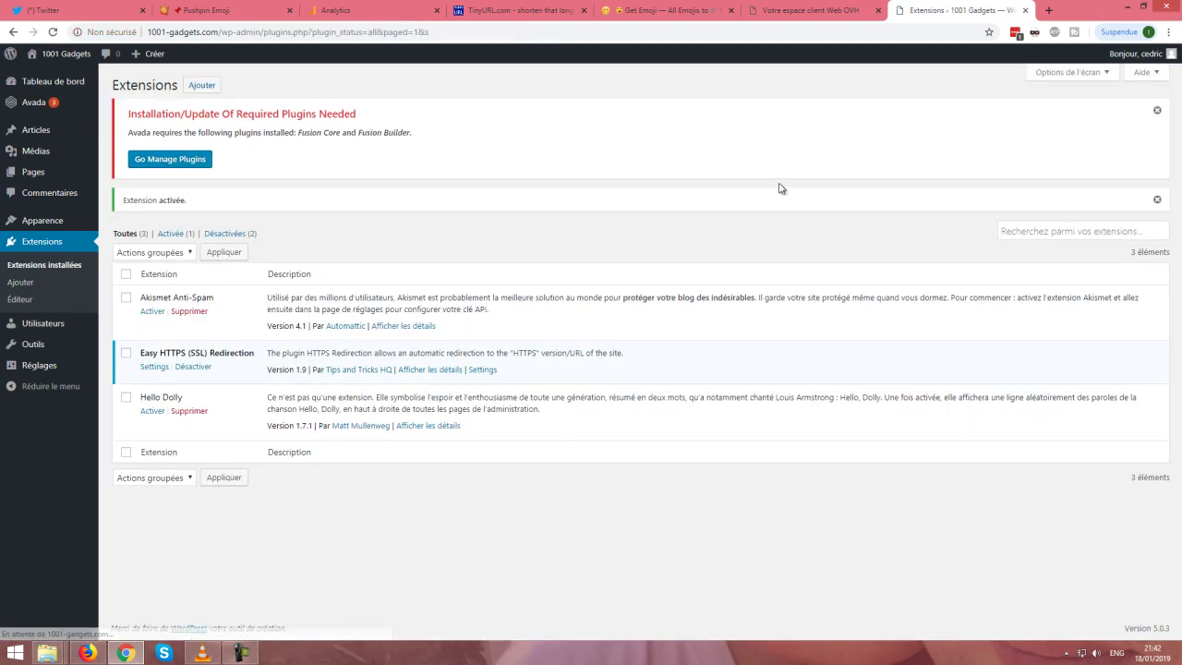
left_click(148, 368)
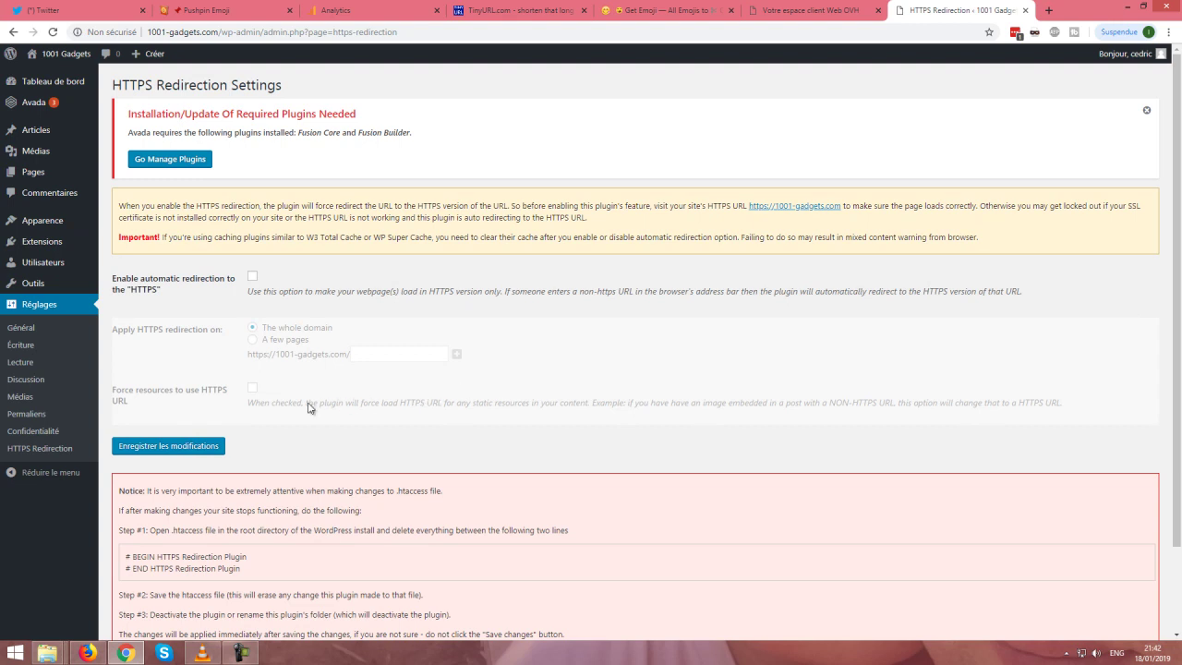
Step: Enable automatic HTTPS redirection for the whole domain with resources forced to use HTTPS URLs, and save the settings
left_click(251, 277)
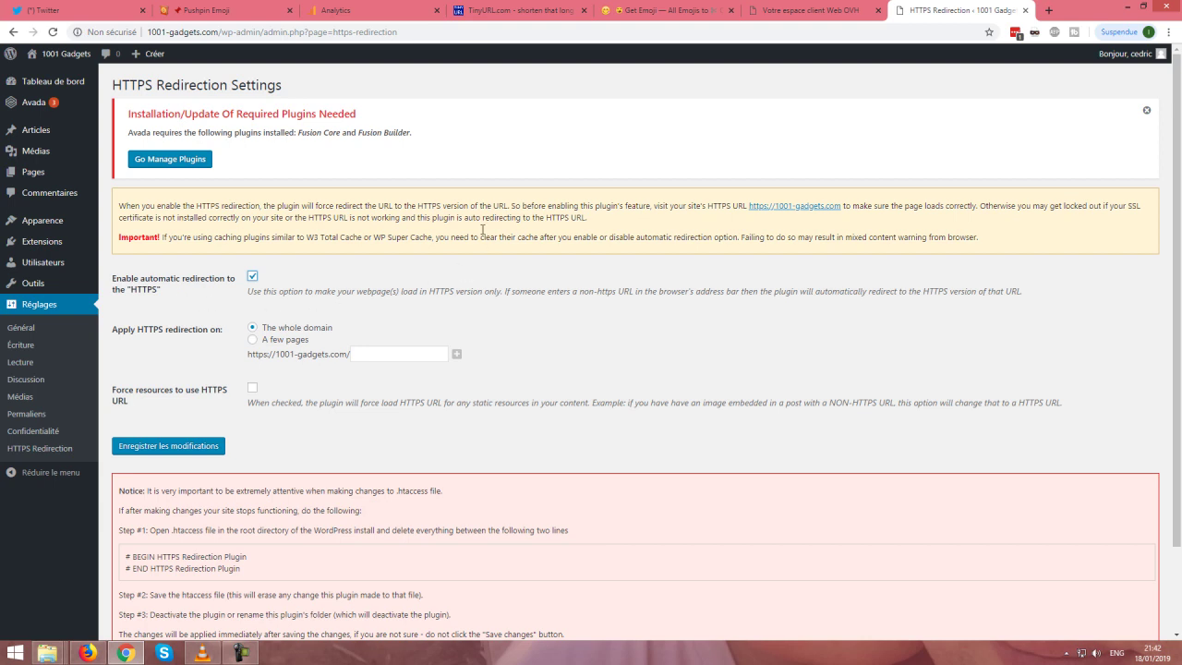
left_click(254, 339)
left_click(253, 331)
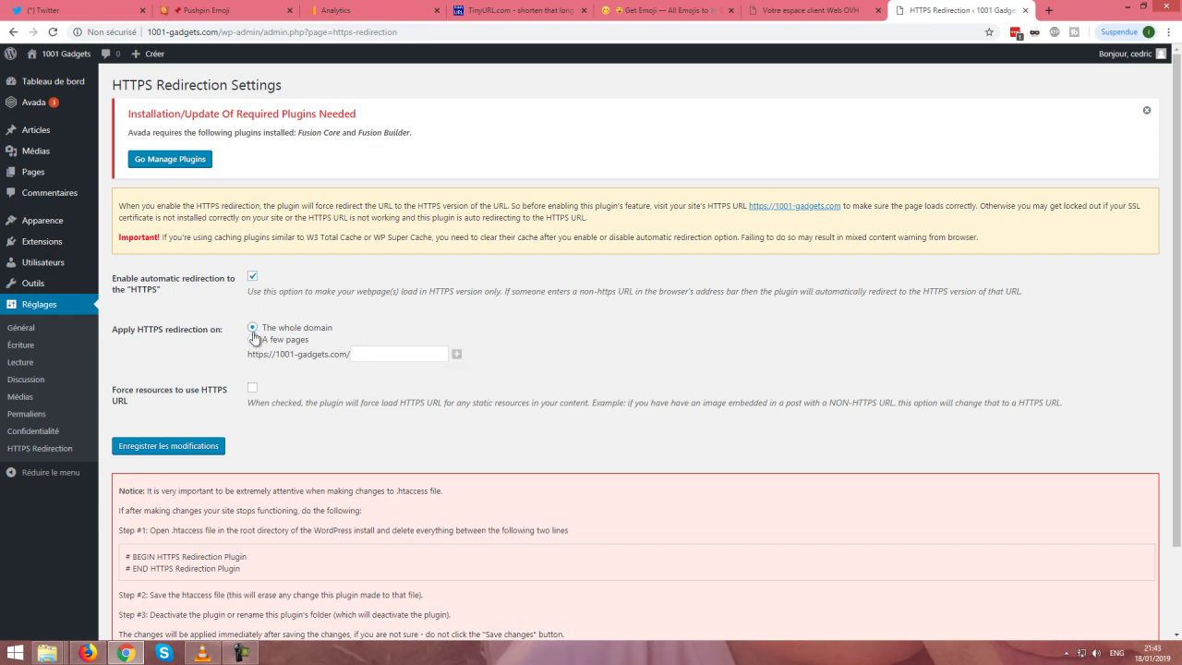
left_click(254, 339)
left_click(408, 355)
left_click(252, 328)
left_click(252, 389)
left_click(175, 447)
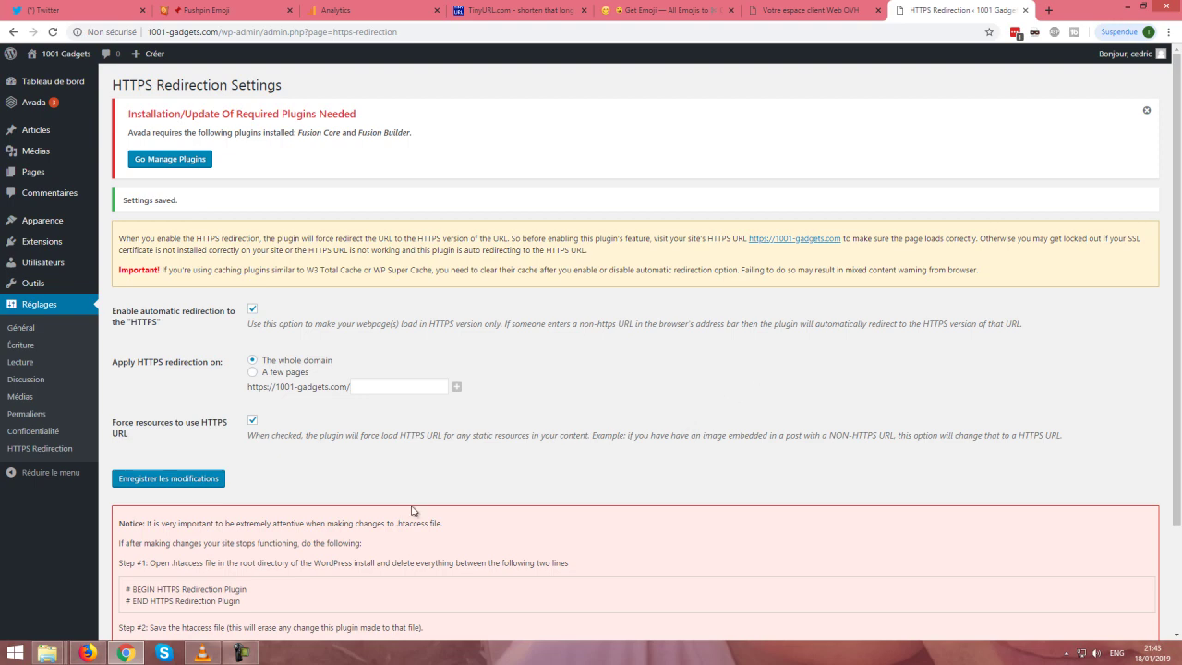
Step: Review the rest of the HTTPS Redirection settings page and recheck the certificate status in the OVH hosting overview
scroll(615, 365, "down", 3)
scroll(643, 480, "up", 3)
key("ctrl+shift+Tab")
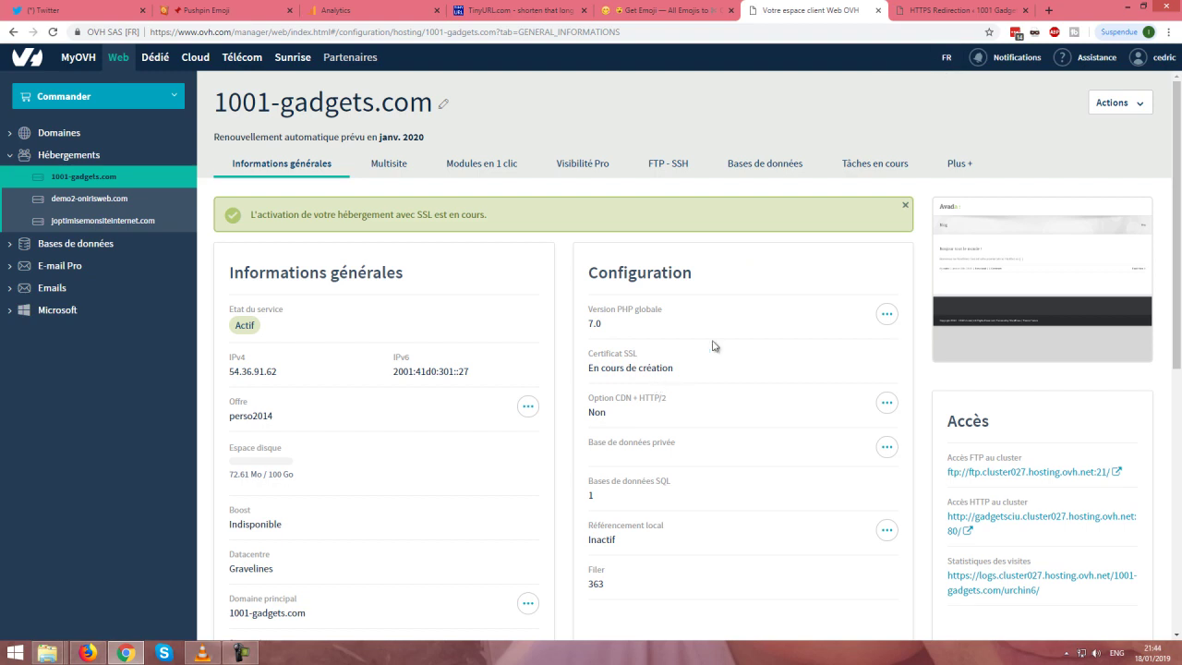
left_click(952, 10)
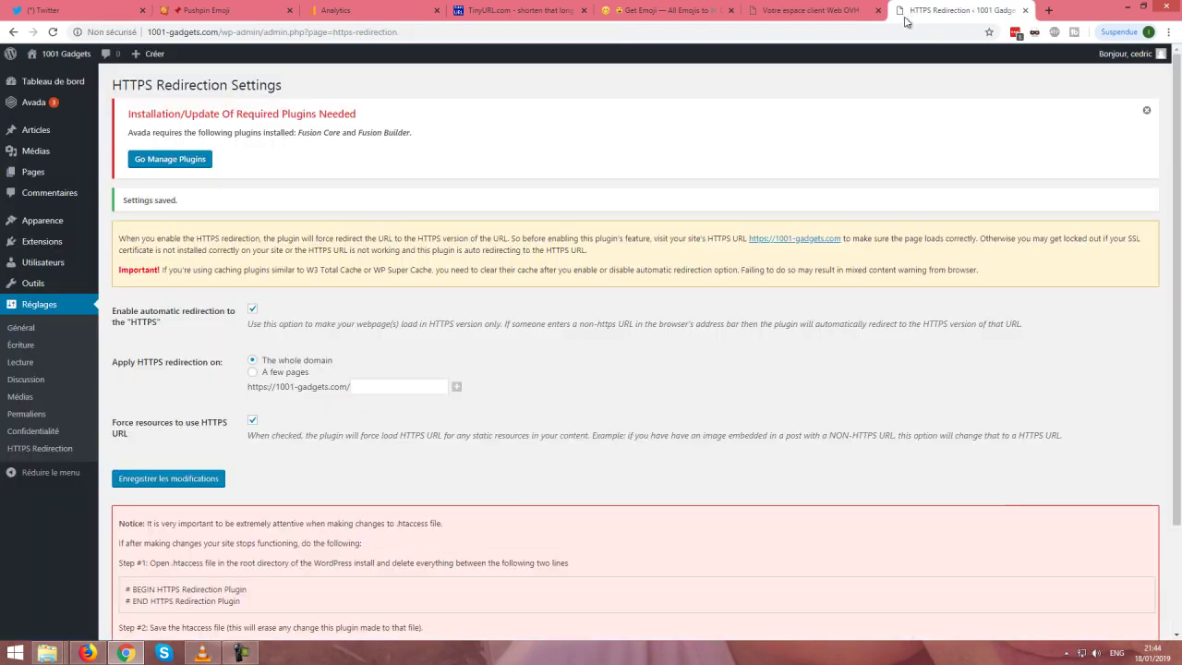